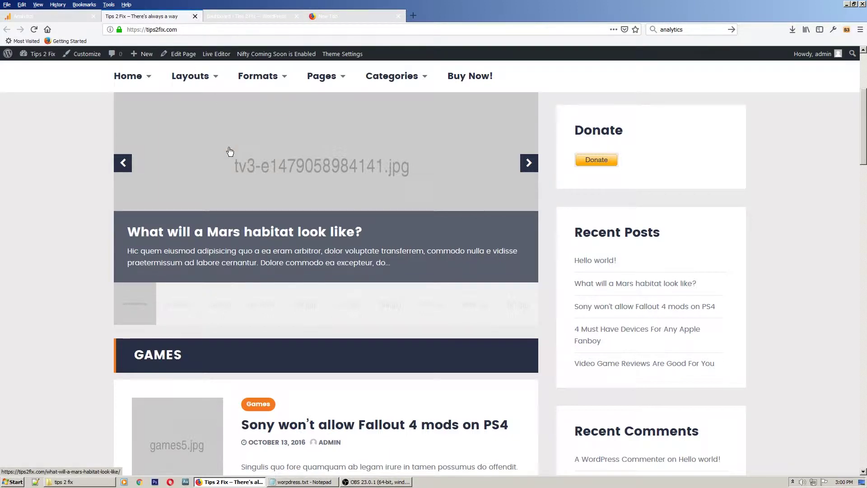
Step: Switch to Google Analytics and start creating a new account from the admin settings
{"action": "left_click", "coordinate": [223, 18]}
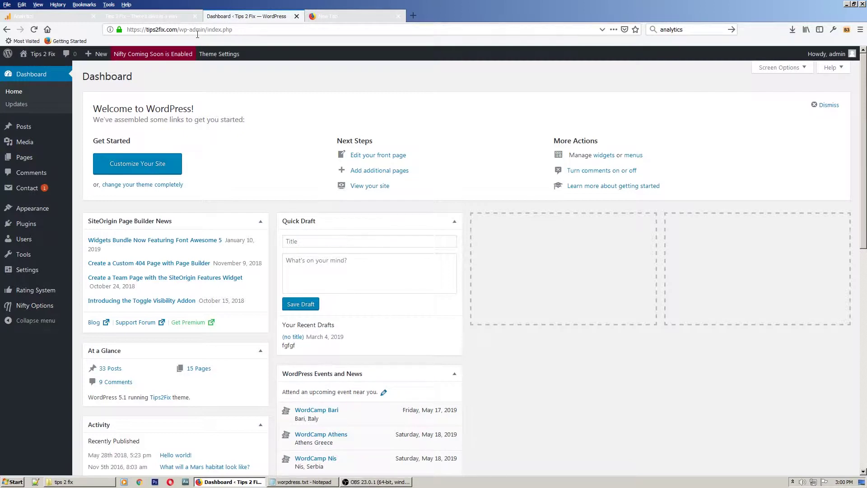
{"action": "left_click", "coordinate": [76, 19]}
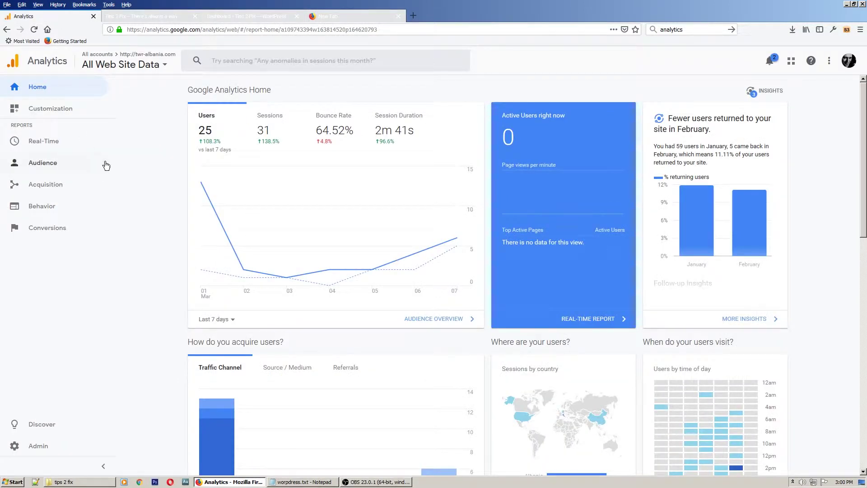
{"action": "left_click", "coordinate": [36, 451]}
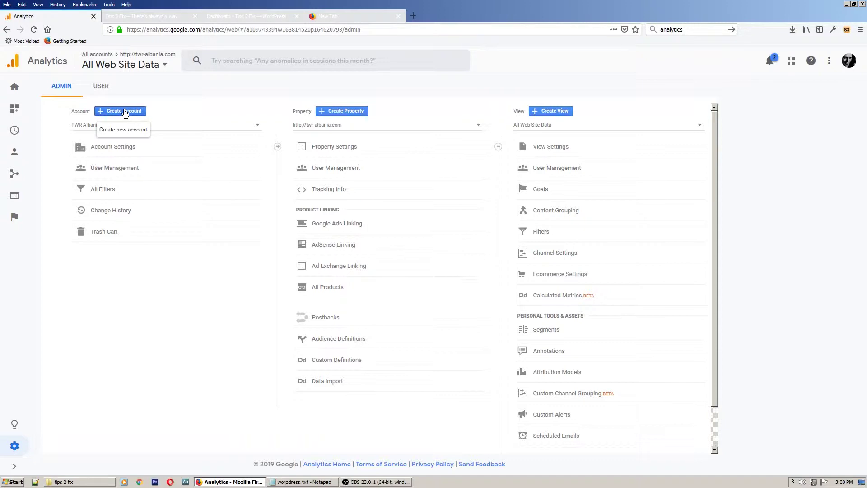
{"action": "left_click", "coordinate": [125, 112]}
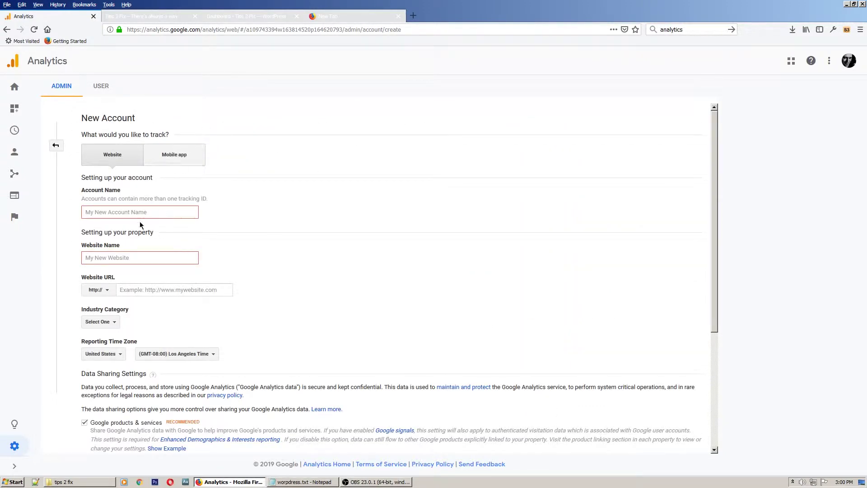
Step: Enter Tips2Fix as both the account name and the website name
{"action": "left_click", "coordinate": [145, 215]}
{"action": "type", "text": "Tip"}
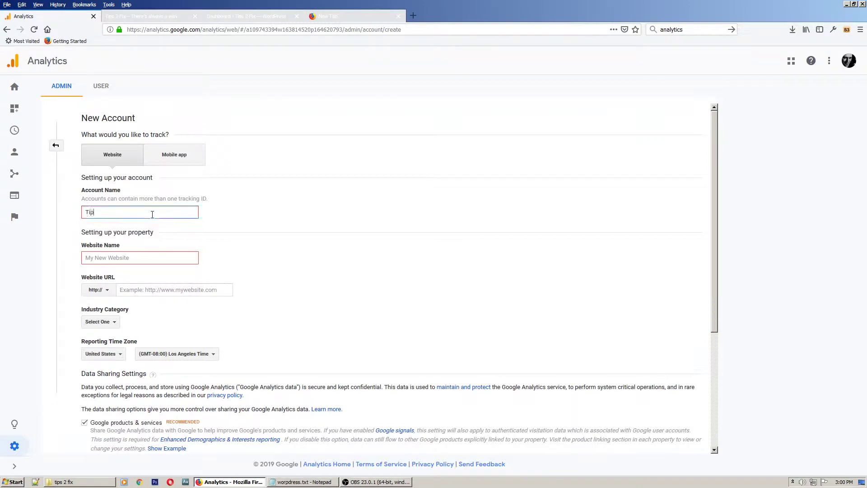
{"action": "type", "text": "s2Fix"}
{"action": "left_click", "coordinate": [112, 260]}
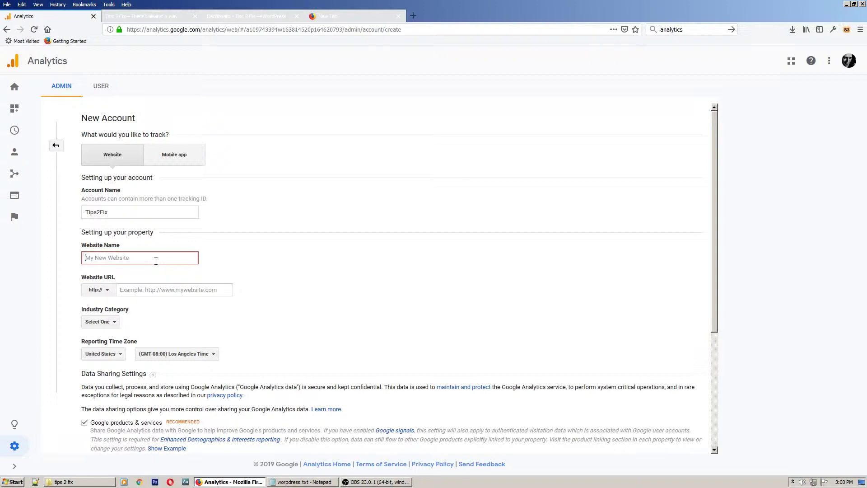
{"action": "type", "text": "Tips2Fix"}
{"action": "left_click", "coordinate": [150, 18]}
{"action": "left_click", "coordinate": [195, 30]}
{"action": "key", "text": "ctrl+c"}
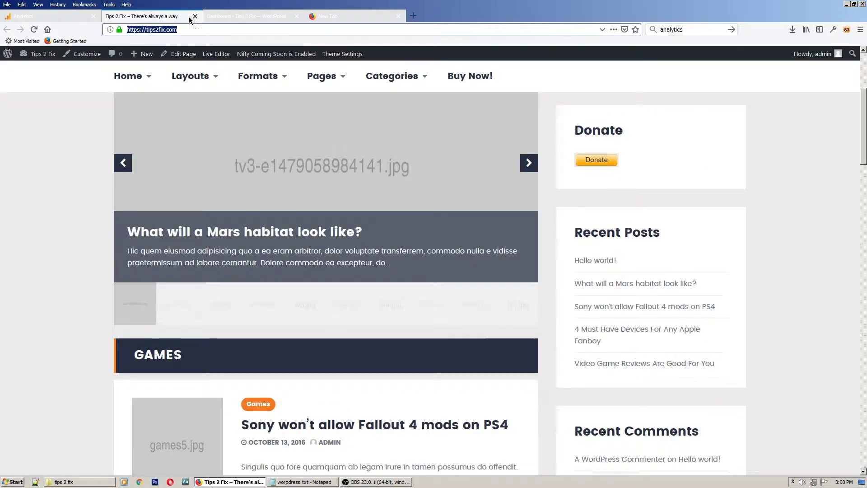
{"action": "left_click", "coordinate": [62, 16]}
{"action": "left_click", "coordinate": [98, 289]}
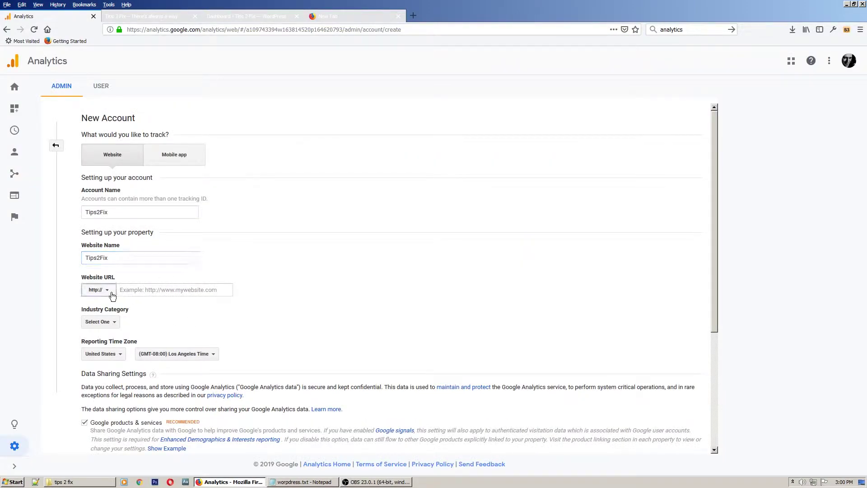
{"action": "left_click", "coordinate": [102, 322]}
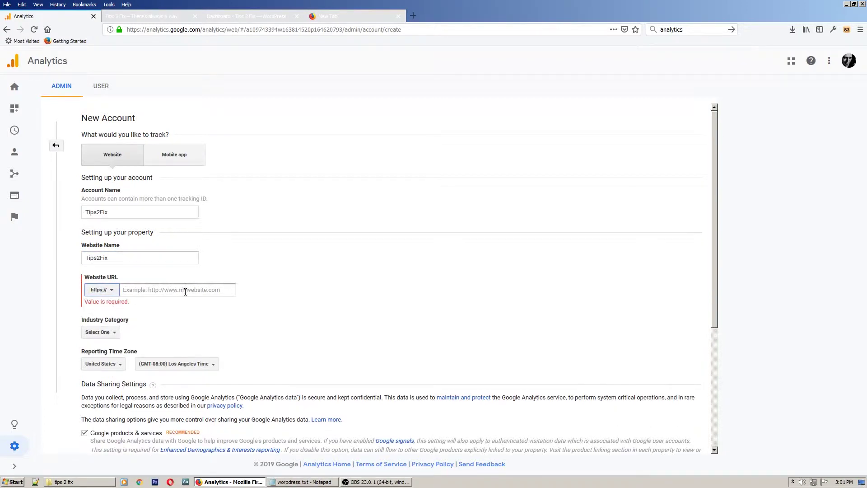
{"action": "left_click", "coordinate": [182, 289]}
{"action": "key", "text": "ctrl+v"}
{"action": "left_click_drag", "start_coordinate": [143, 289], "coordinate": [96, 292]}
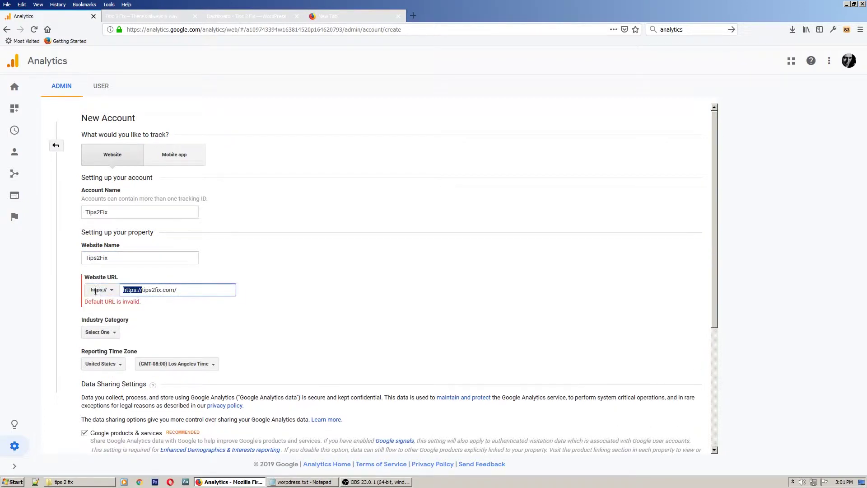
{"action": "key", "text": "BackSpace"}
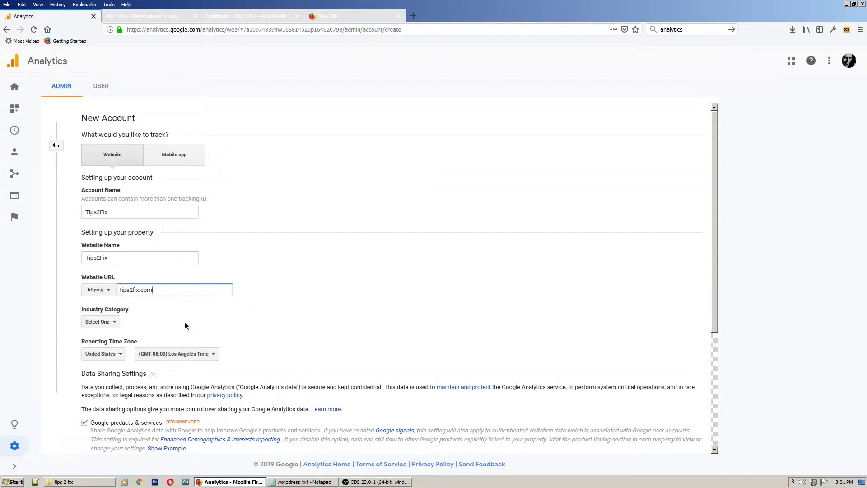
Step: Set the industry category to Arts and Entertainment
{"action": "left_click", "coordinate": [115, 322]}
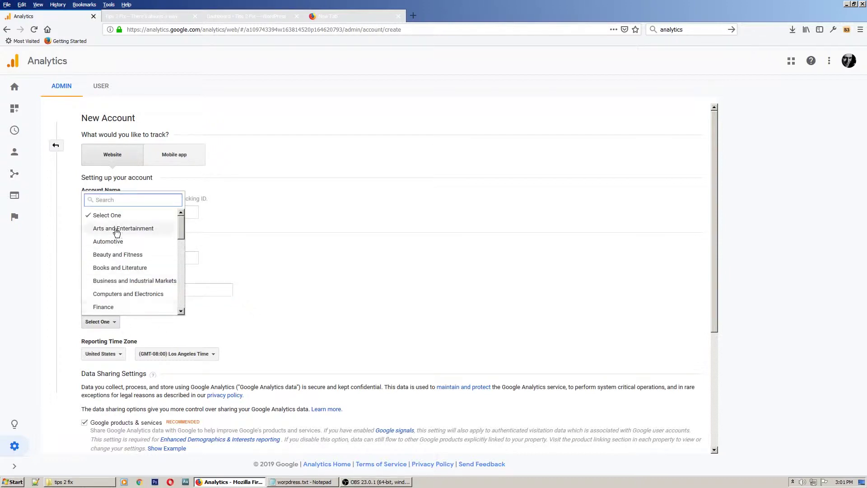
{"action": "left_click", "coordinate": [126, 231]}
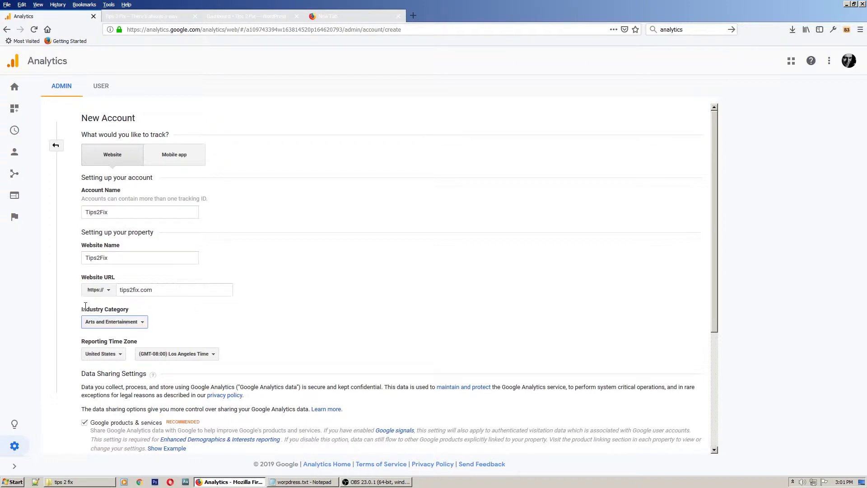
{"action": "left_click", "coordinate": [137, 326]}
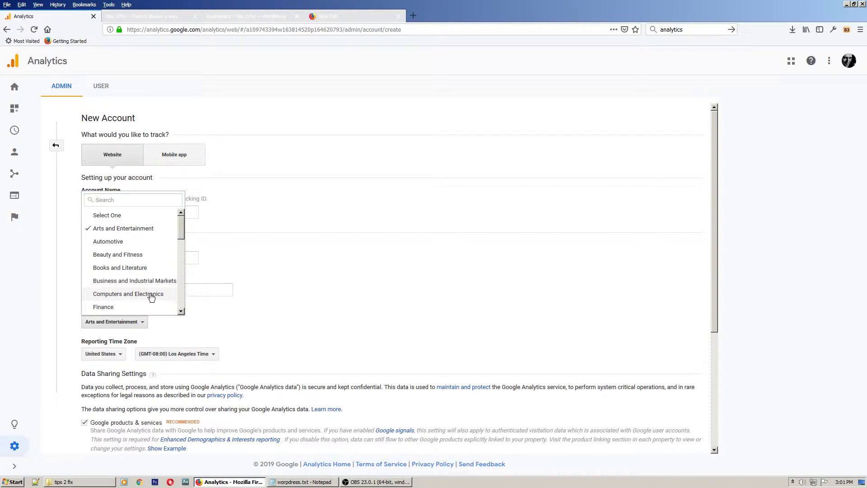
{"action": "left_click", "coordinate": [360, 308]}
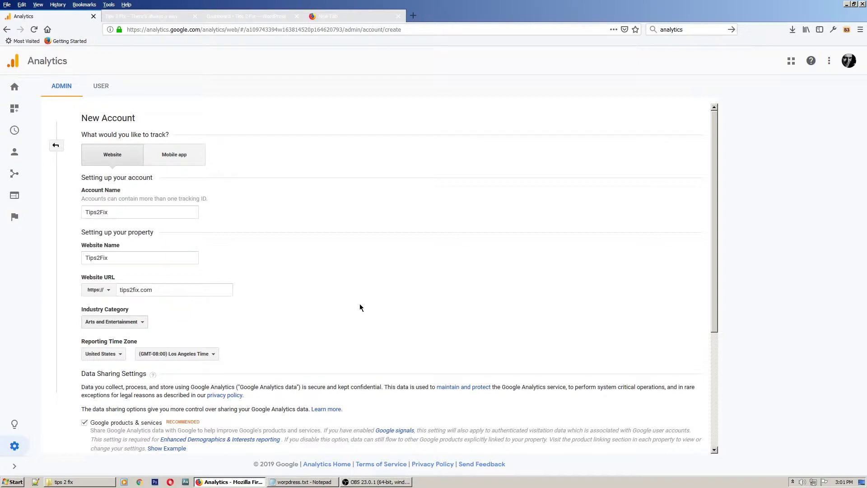
Step: Check the reporting country and time zone options, keep United States and Los Angeles Time, and request the tracking ID
{"action": "scroll", "coordinate": [334, 307], "scroll_direction": "down", "scroll_amount": 1}
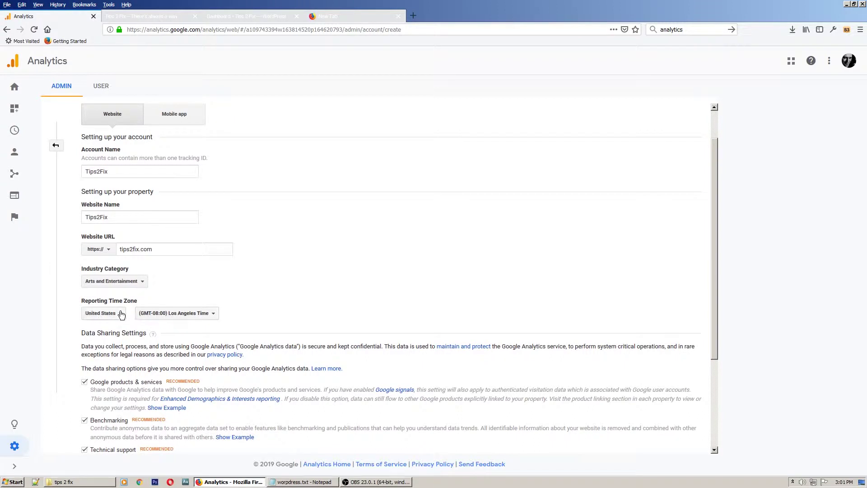
{"action": "scroll", "coordinate": [271, 302], "scroll_direction": "down", "scroll_amount": 3}
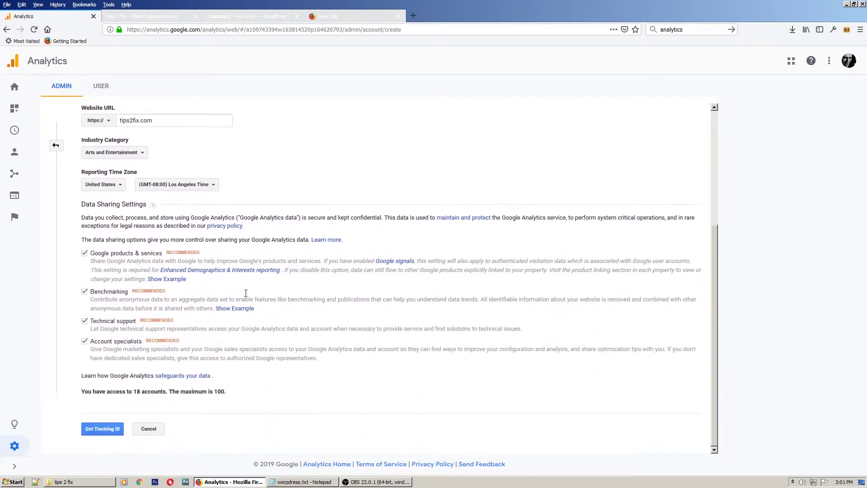
{"action": "left_click", "coordinate": [118, 185]}
{"action": "left_click", "coordinate": [119, 186]}
{"action": "left_click", "coordinate": [214, 185]}
{"action": "left_click", "coordinate": [214, 186]}
{"action": "left_click", "coordinate": [96, 434]}
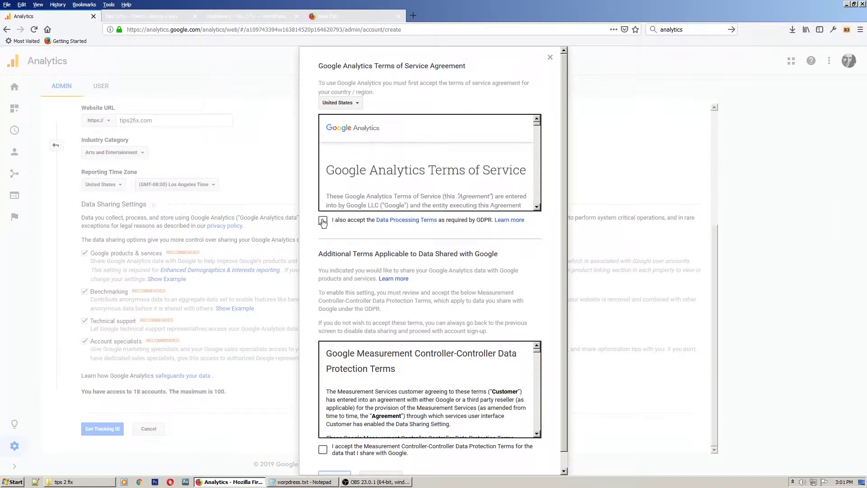
Step: Accept the GDPR Data Processing Terms and the Measurement Controller-Controller Data Protection Terms, and confirm the service agreement
{"action": "left_click", "coordinate": [322, 220]}
{"action": "scroll", "coordinate": [361, 316], "scroll_direction": "down", "scroll_amount": 1}
{"action": "scroll", "coordinate": [406, 384], "scroll_direction": "down", "scroll_amount": 3}
{"action": "left_click", "coordinate": [324, 433]}
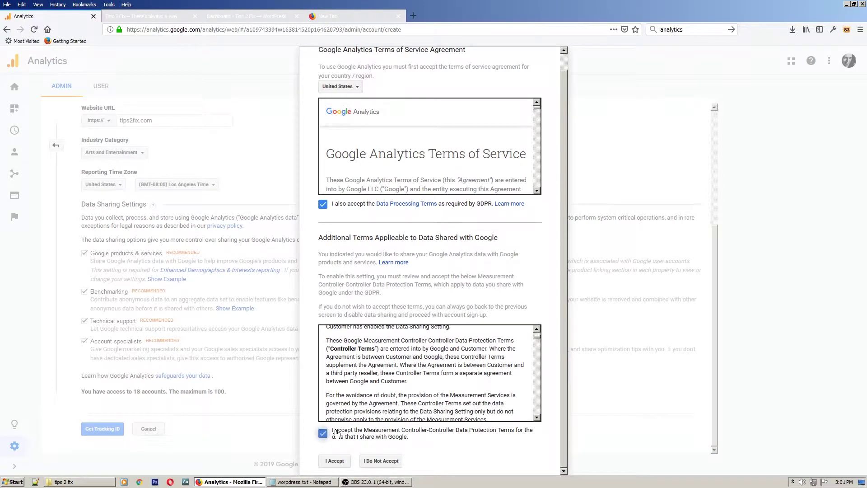
{"action": "scroll", "coordinate": [406, 356], "scroll_direction": "down", "scroll_amount": 3}
{"action": "scroll", "coordinate": [429, 342], "scroll_direction": "down", "scroll_amount": 3}
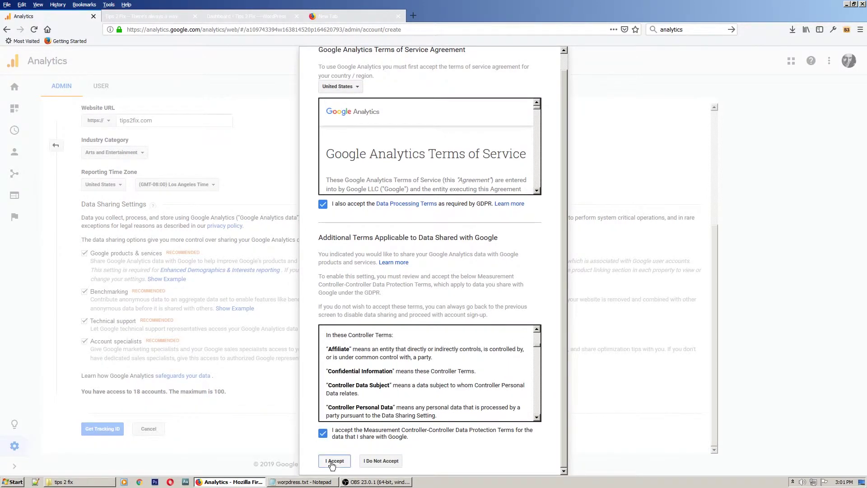
{"action": "left_click", "coordinate": [334, 461]}
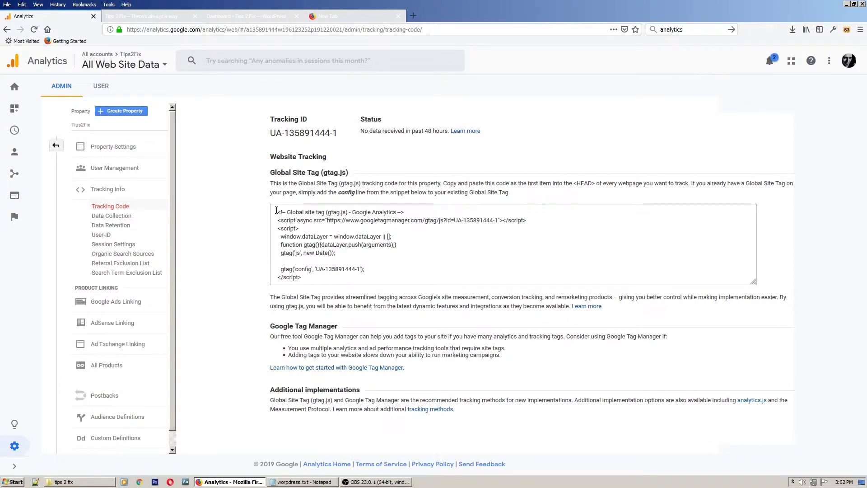
Step: Copy the entire Global Site Tag (gtag.js) tracking code
{"action": "left_click_drag", "start_coordinate": [277, 211], "coordinate": [328, 279]}
{"action": "right_click", "coordinate": [296, 212]}
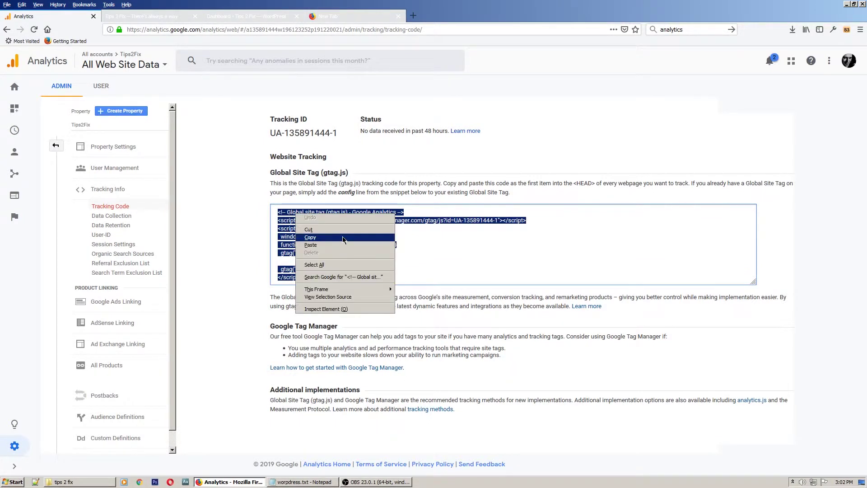
{"action": "left_click", "coordinate": [357, 238]}
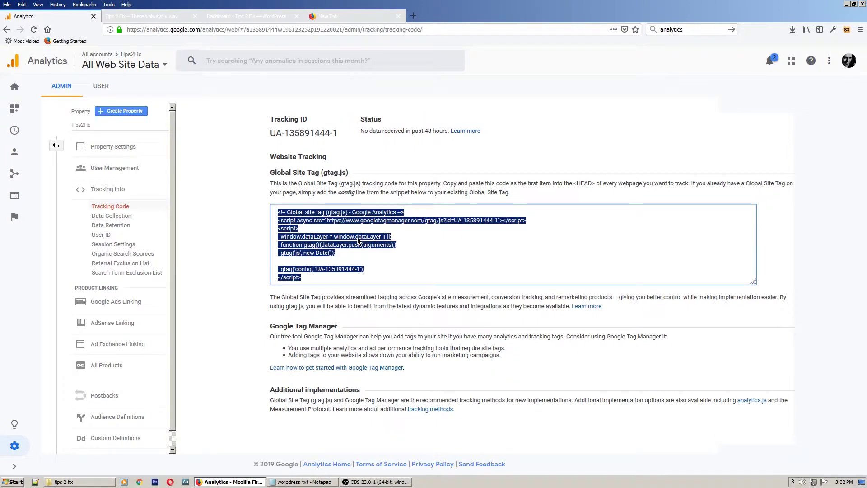
Step: Switch to the site's WordPress dashboard and open the Theme Header file (header.php) in the Theme Editor
{"action": "left_click", "coordinate": [151, 16]}
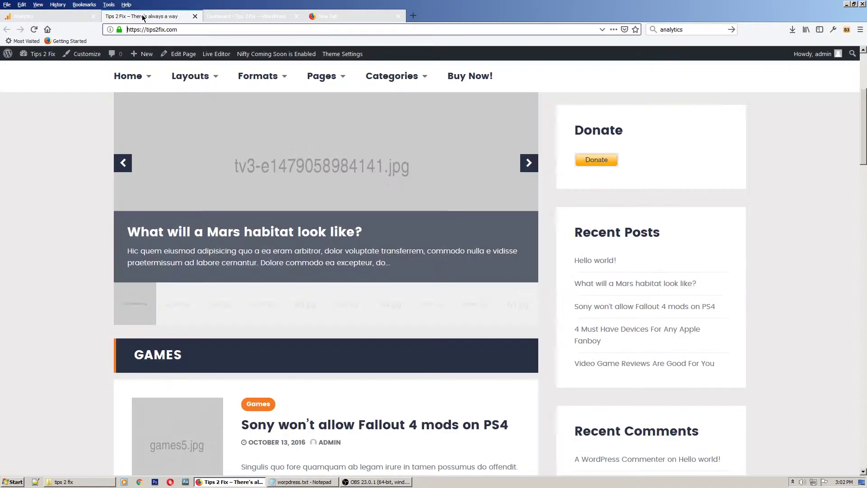
{"action": "left_click", "coordinate": [246, 16]}
{"action": "mouse_move", "coordinate": [28, 271]}
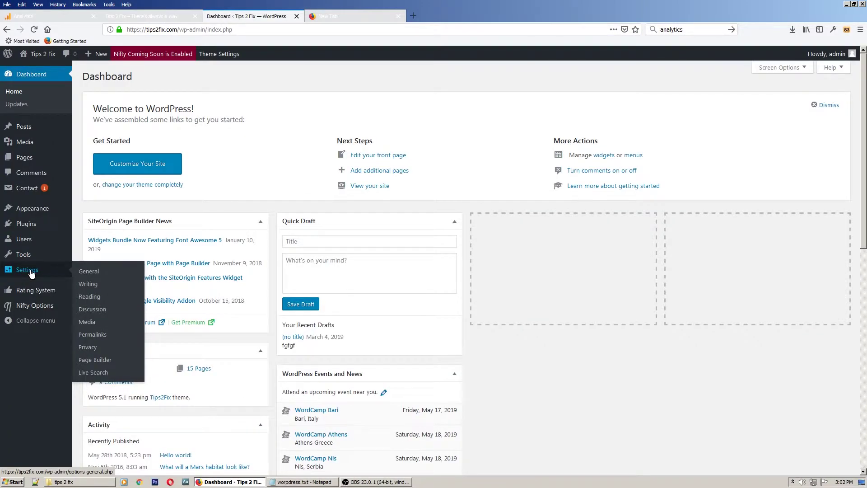
{"action": "left_click", "coordinate": [29, 208]}
{"action": "left_click", "coordinate": [20, 282]}
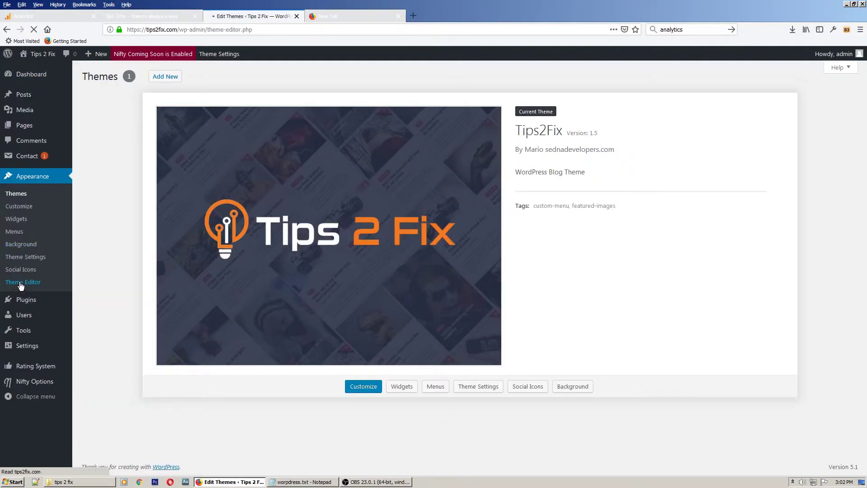
{"action": "scroll", "coordinate": [794, 253], "scroll_direction": "down", "scroll_amount": 5}
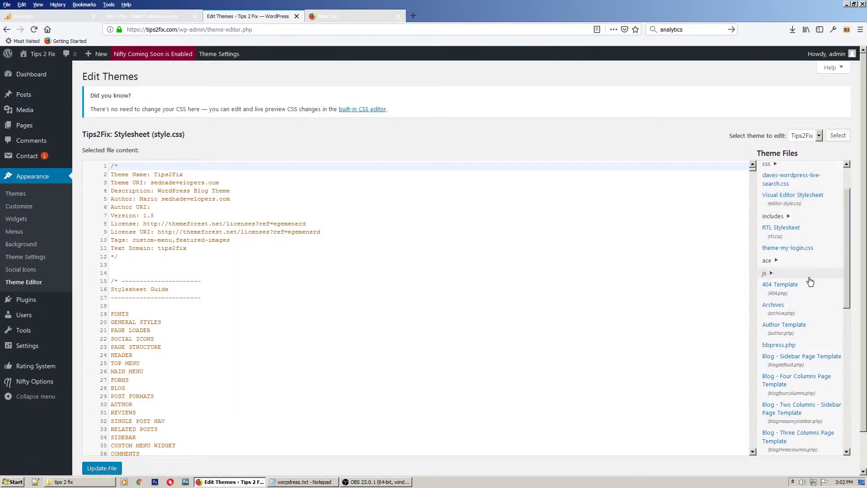
{"action": "scroll", "coordinate": [810, 293], "scroll_direction": "down", "scroll_amount": 2}
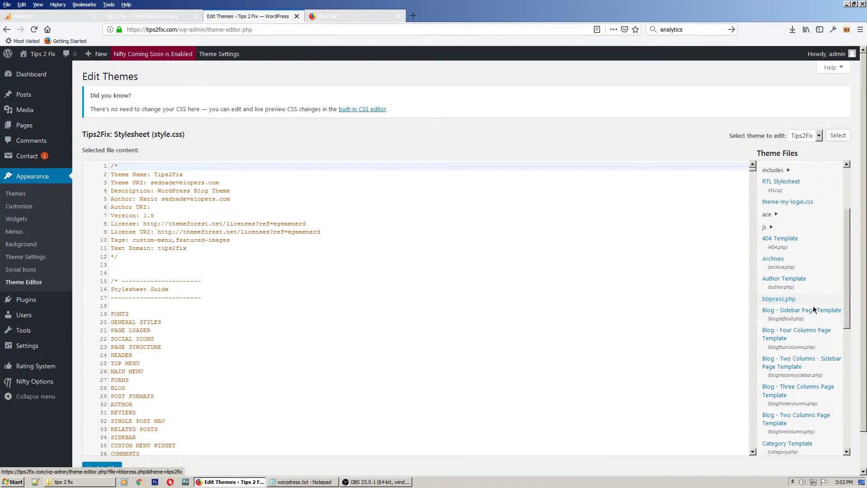
{"action": "scroll", "coordinate": [801, 332], "scroll_direction": "down", "scroll_amount": 3}
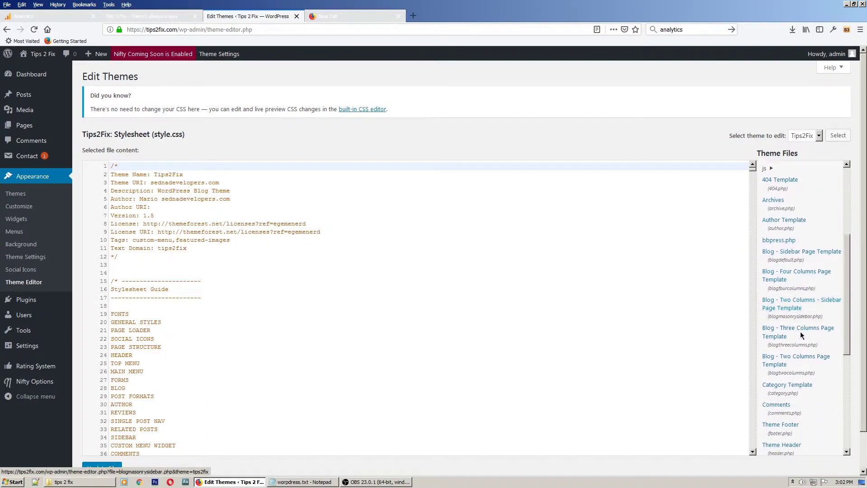
{"action": "scroll", "coordinate": [799, 334], "scroll_direction": "down", "scroll_amount": 5}
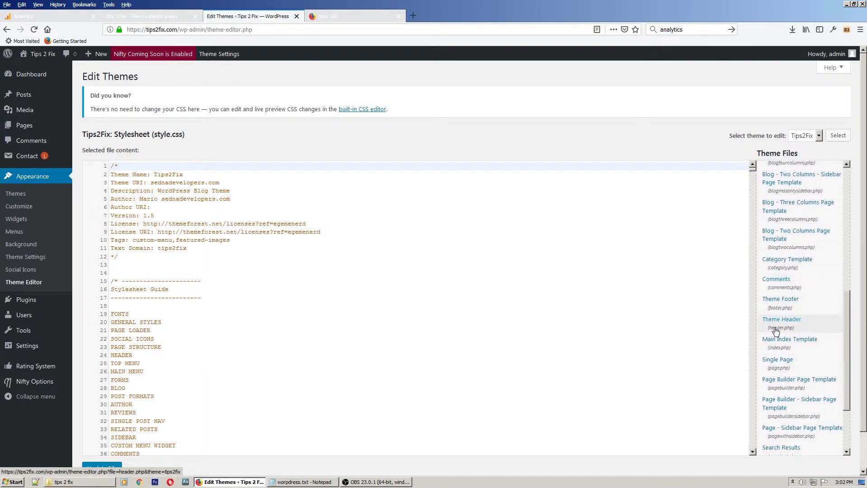
{"action": "left_click", "coordinate": [790, 328]}
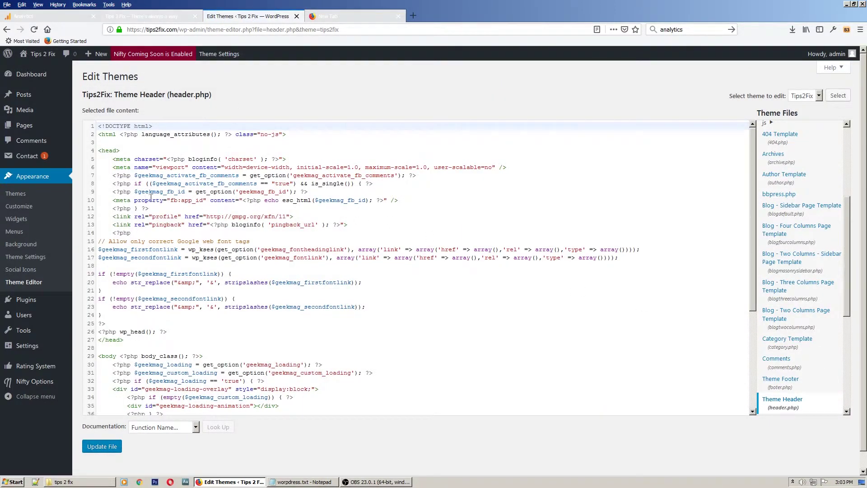
Step: Locate the head section in header.php and insert four blank lines between the wp_head() call and the closing head tag
{"action": "left_click_drag", "start_coordinate": [98, 151], "coordinate": [121, 151]}
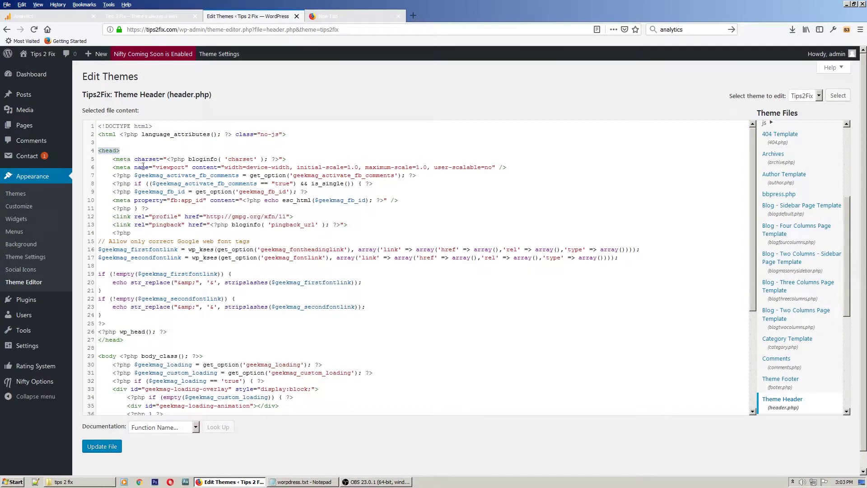
{"action": "left_click", "coordinate": [137, 233]}
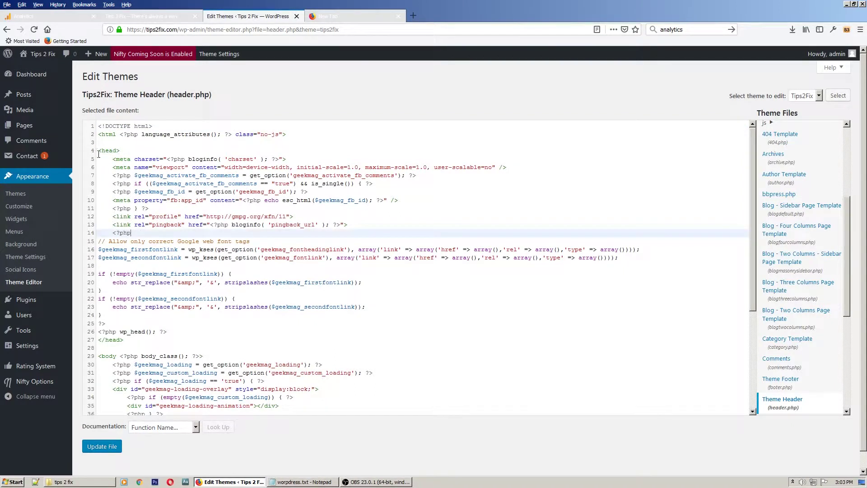
{"action": "left_click_drag", "start_coordinate": [99, 150], "coordinate": [127, 148]}
{"action": "left_click_drag", "start_coordinate": [136, 340], "coordinate": [98, 339]}
{"action": "left_click_drag", "start_coordinate": [168, 332], "coordinate": [90, 333]}
{"action": "left_click", "coordinate": [183, 334]}
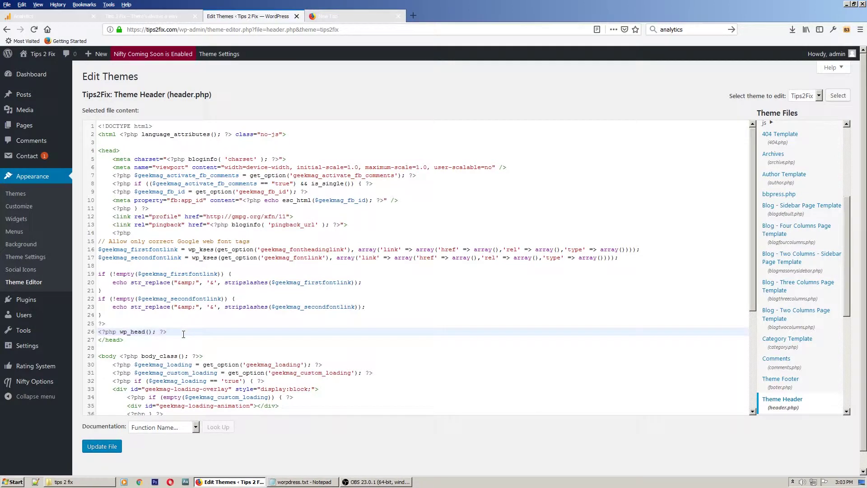
{"action": "key", "text": "Return"}
{"action": "key", "text": "Return"}
{"action": "key", "text": "Return"}
{"action": "key", "text": "Return"}
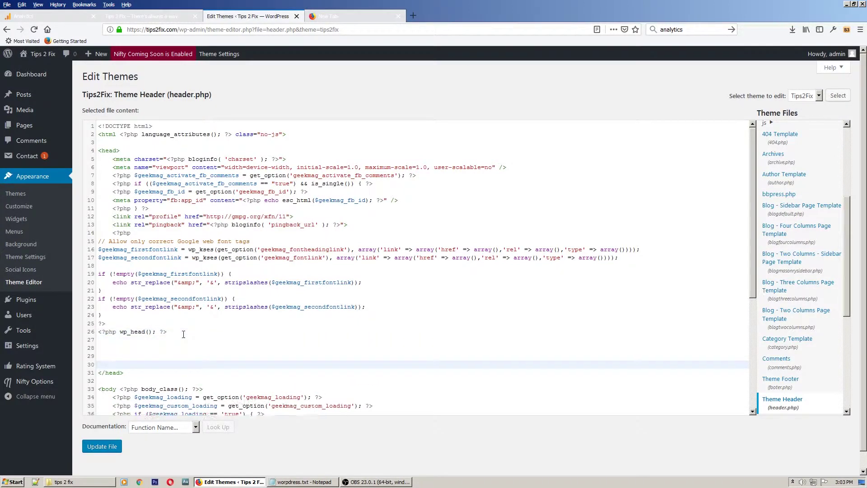
Step: Paste the copied Global Site Tag code into the gap below the wp_head() call, leaving one blank line above it
{"action": "key", "text": "Up"}
{"action": "key", "text": "Up"}
{"action": "key", "text": "Up"}
{"action": "key", "text": "Up"}
{"action": "key", "text": "Down"}
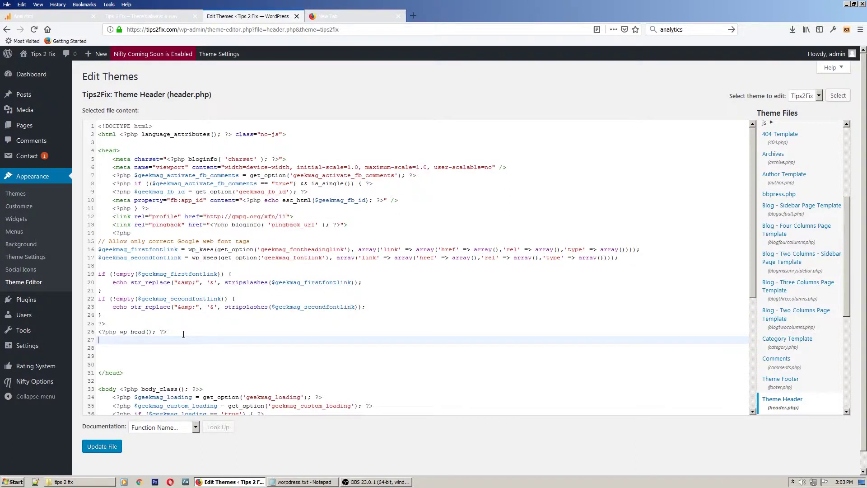
{"action": "key", "text": "Return"}
{"action": "key", "text": "ctrl+v"}
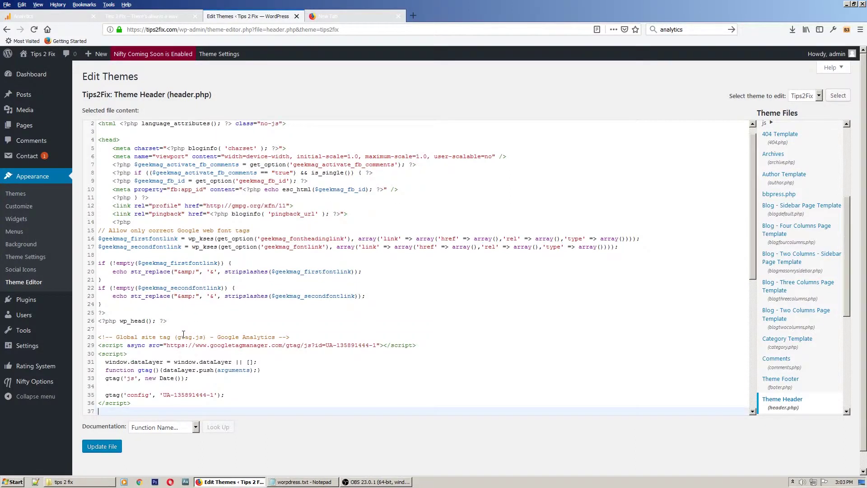
{"action": "scroll", "coordinate": [273, 325], "scroll_direction": "down", "scroll_amount": 3}
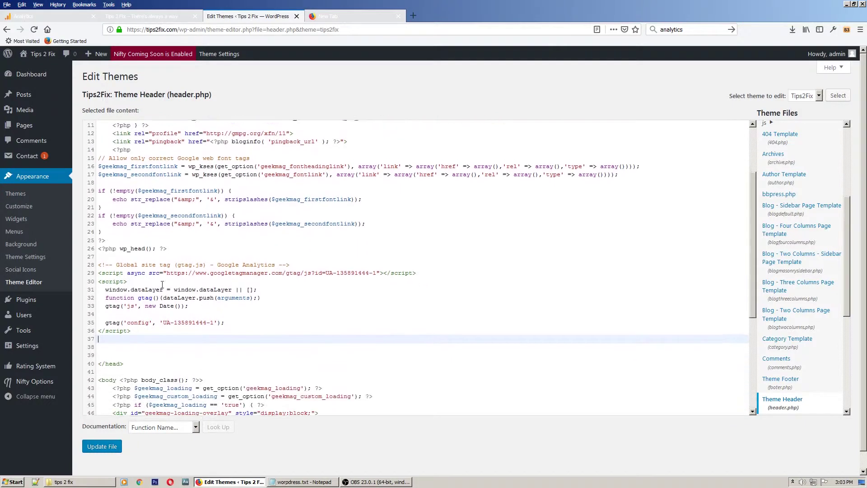
Step: Remove the surplus blank lines between the pasted script and the closing head tag, and save header.php
{"action": "left_click_drag", "start_coordinate": [97, 256], "coordinate": [131, 322]}
{"action": "left_click", "coordinate": [103, 349]}
{"action": "key", "text": "BackSpace"}
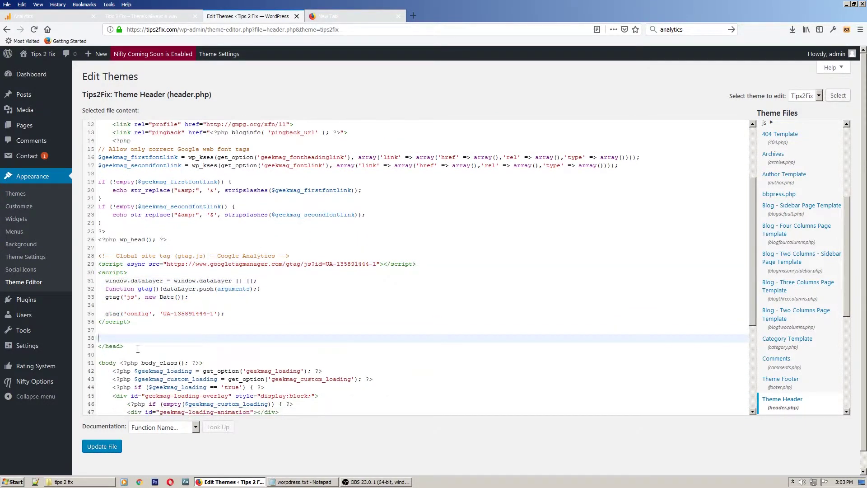
{"action": "key", "text": "BackSpace"}
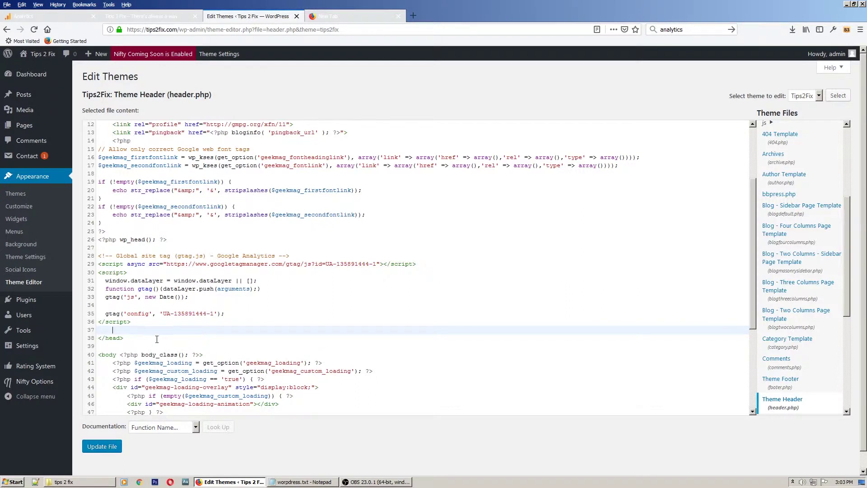
{"action": "left_click", "coordinate": [101, 447]}
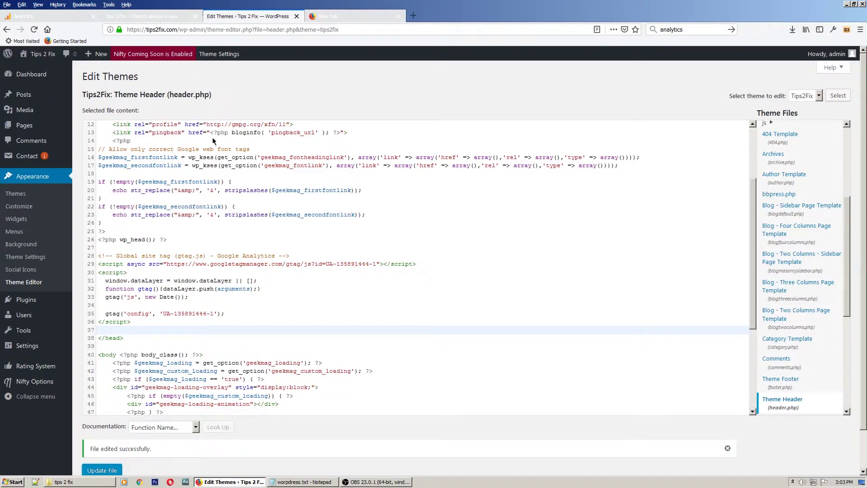
{"action": "scroll", "coordinate": [249, 223], "scroll_direction": "down", "scroll_amount": 3}
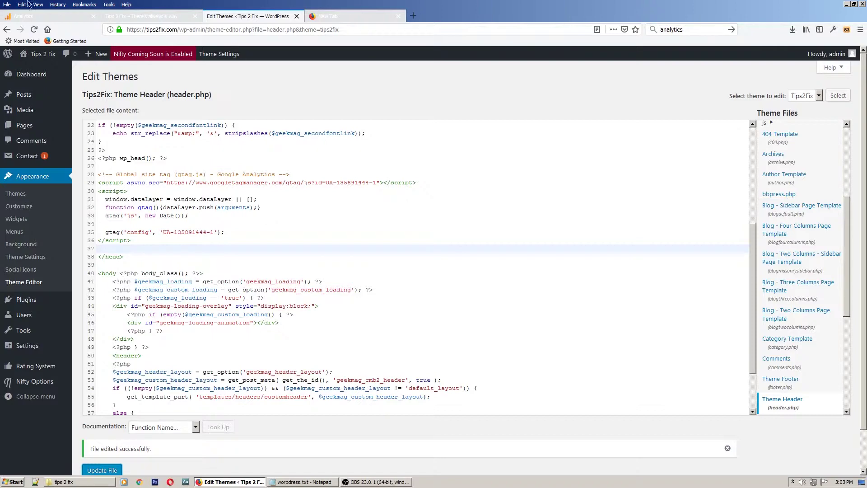
Step: Switch to Google Analytics and check the data-reception status on the Tips2Fix tracking code page
{"action": "left_click", "coordinate": [30, 18]}
{"action": "left_click", "coordinate": [298, 259]}
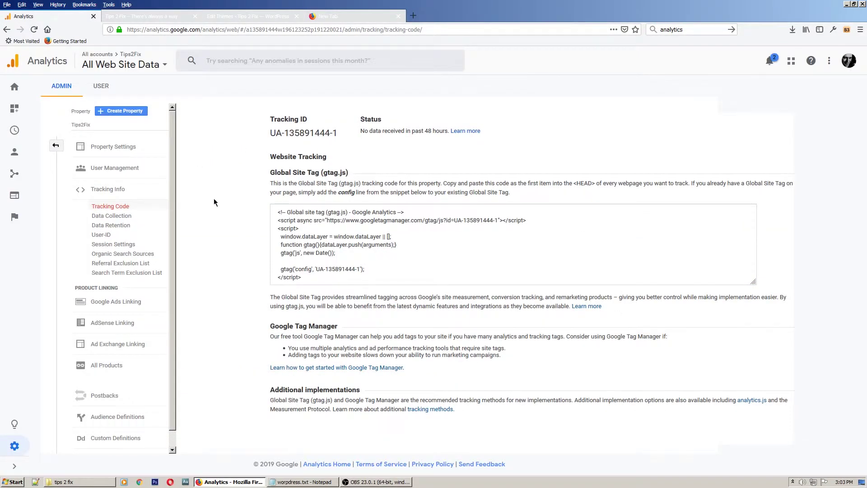
{"action": "left_click_drag", "start_coordinate": [360, 131], "coordinate": [445, 134]}
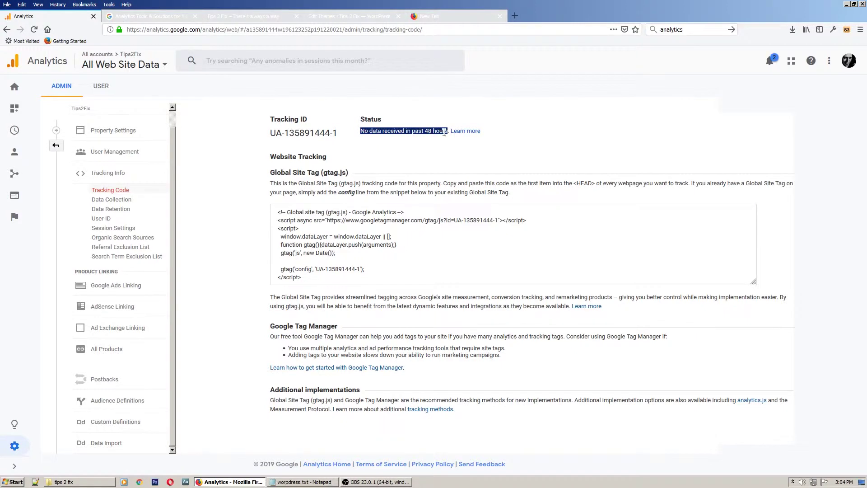
{"action": "left_click", "coordinate": [447, 131]}
{"action": "left_click_drag", "start_coordinate": [425, 131], "coordinate": [453, 132]}
{"action": "left_click", "coordinate": [409, 152]}
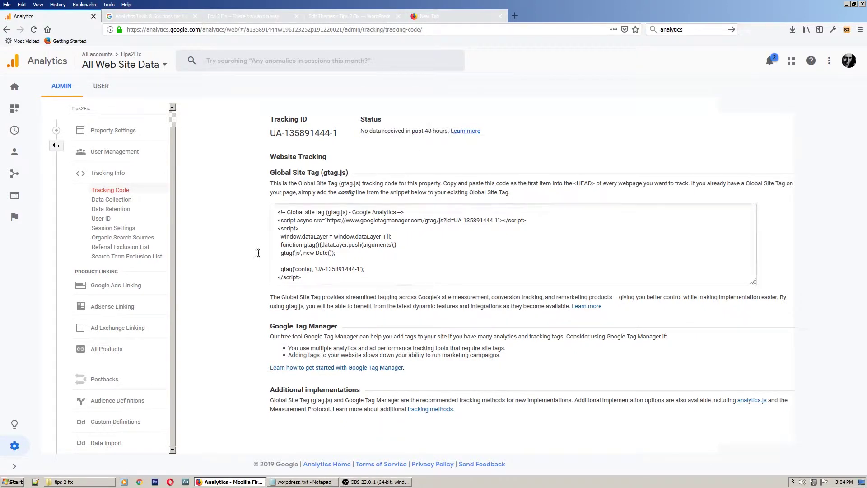
Step: Leave the tracking settings for the Analytics home page and open the Real-Time Overview report
{"action": "left_click", "coordinate": [15, 86]}
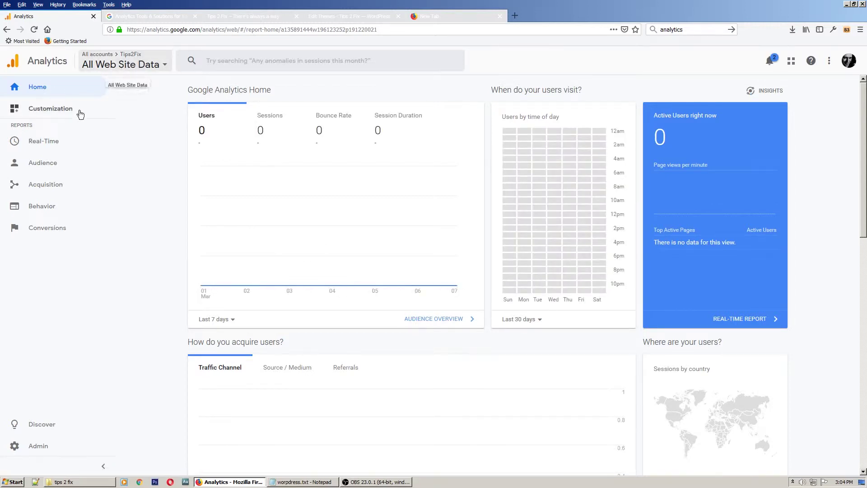
{"action": "left_click", "coordinate": [84, 141]}
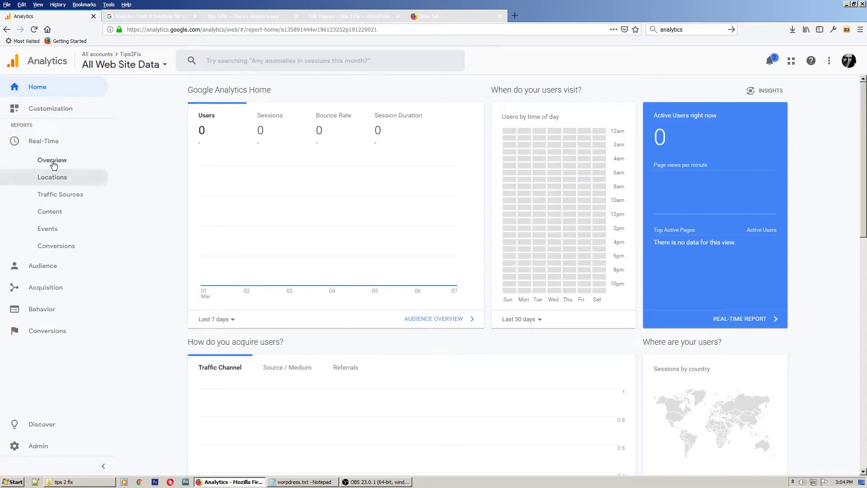
{"action": "left_click", "coordinate": [53, 162]}
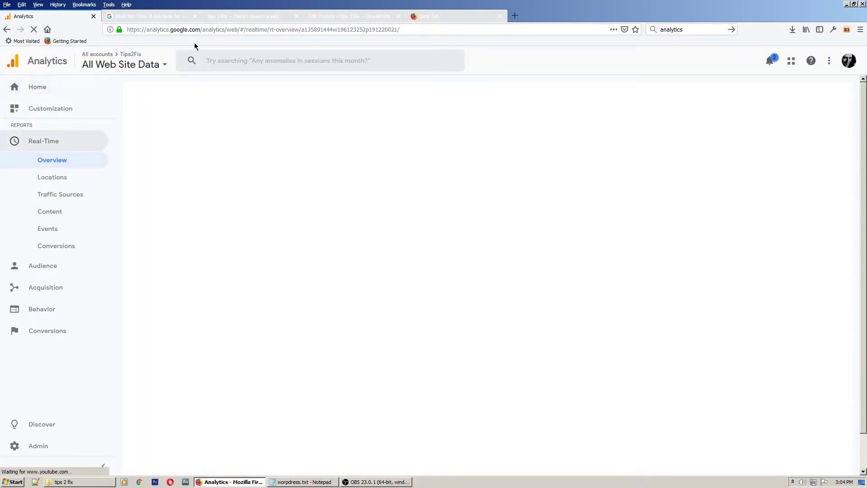
Step: Switch to the Tips 2 Fix website and open the post "Sony won't allow Fallout 4 mods on PS4" as a test visit
{"action": "left_click", "coordinate": [243, 16]}
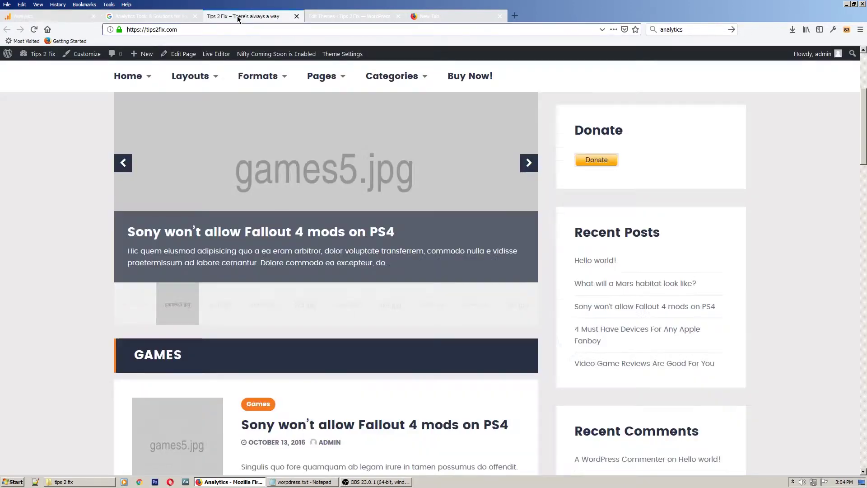
{"action": "mouse_move", "coordinate": [221, 169]}
{"action": "scroll", "coordinate": [209, 224], "scroll_direction": "down", "scroll_amount": 7}
{"action": "scroll", "coordinate": [319, 303], "scroll_direction": "up", "scroll_amount": 5}
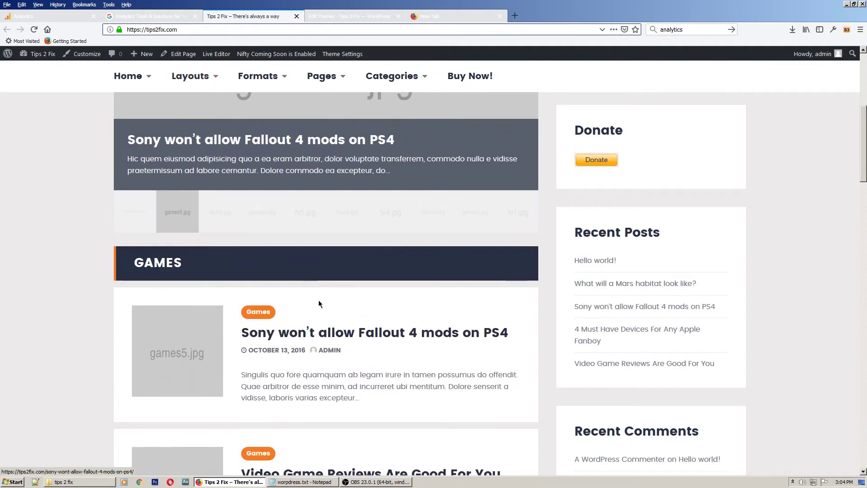
{"action": "left_click", "coordinate": [337, 332]}
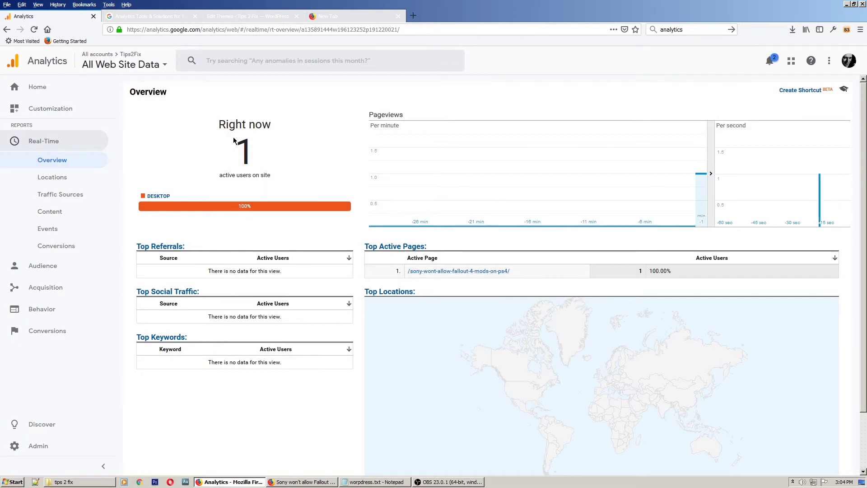
Step: Check the active users and top active page in the Real-Time Overview against the post opened in the other browser window
{"action": "double_click", "coordinate": [248, 151]}
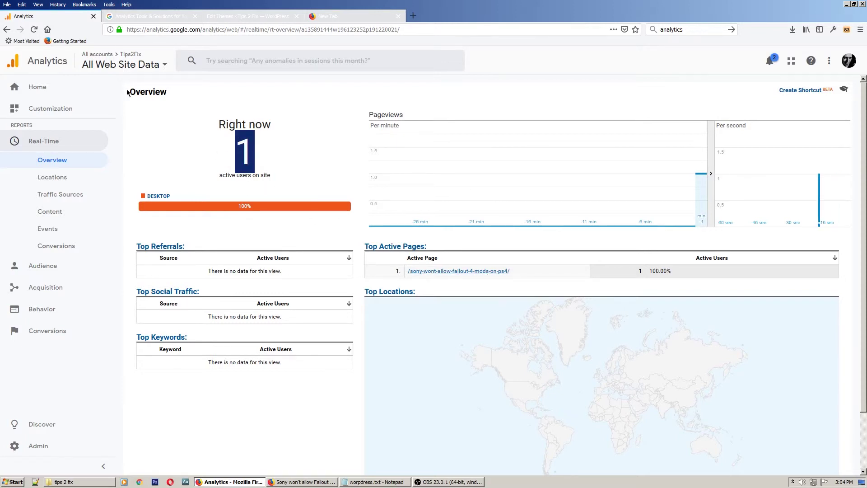
{"action": "left_click", "coordinate": [278, 136]}
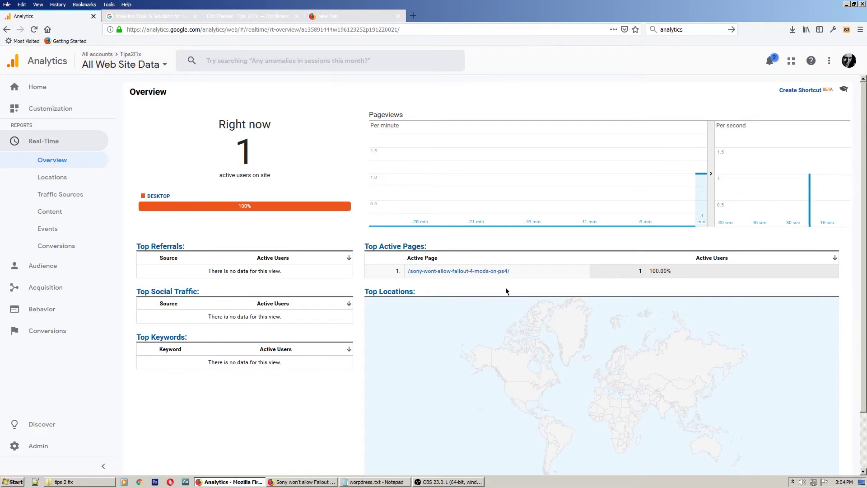
{"action": "key", "text": "alt+Tab"}
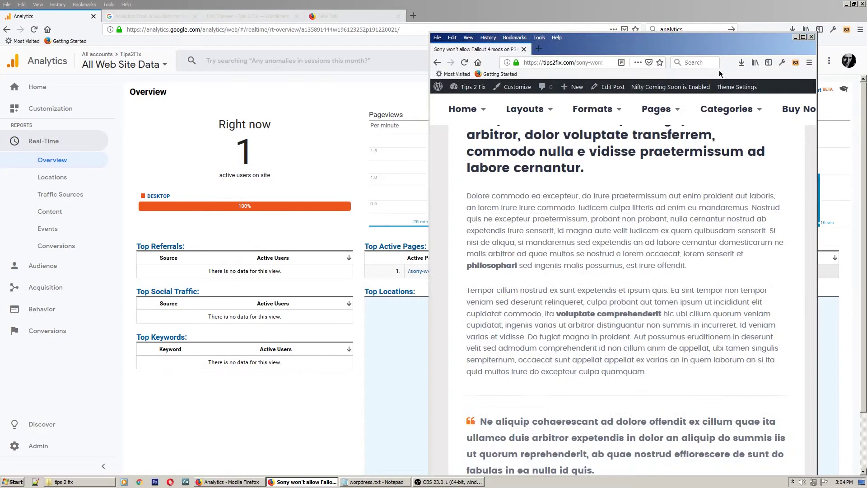
{"action": "scroll", "coordinate": [579, 291], "scroll_direction": "down", "scroll_amount": 8}
{"action": "scroll", "coordinate": [579, 292], "scroll_direction": "down", "scroll_amount": 5}
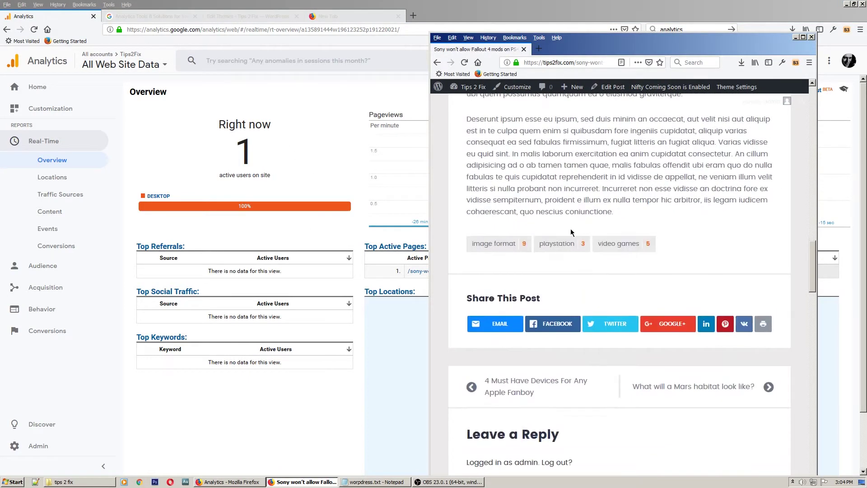
{"action": "left_click_drag", "start_coordinate": [234, 152], "coordinate": [256, 155]}
{"action": "left_click_drag", "start_coordinate": [537, 274], "coordinate": [407, 273]}
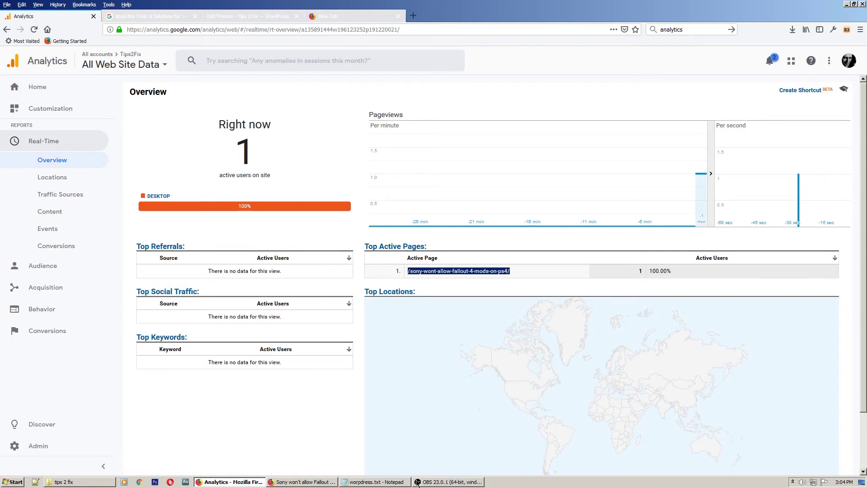
Step: Return to header.php in the WordPress Theme Editor to review the inserted tracking code
{"action": "left_click", "coordinate": [265, 18]}
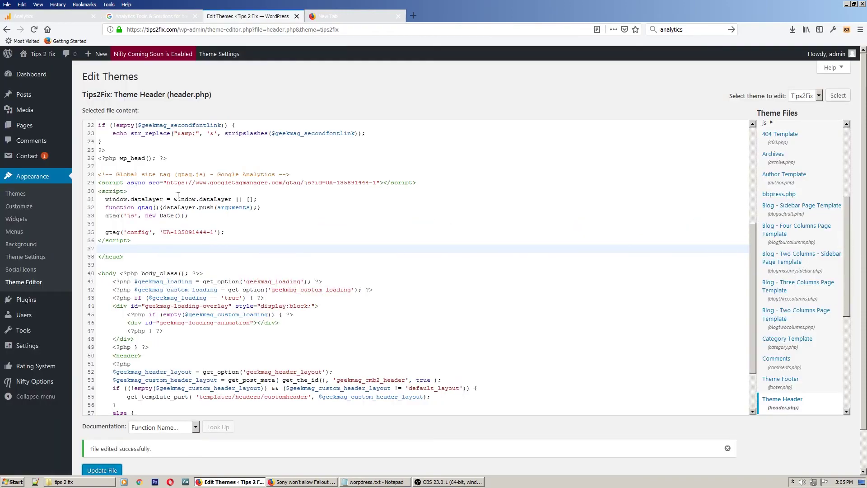